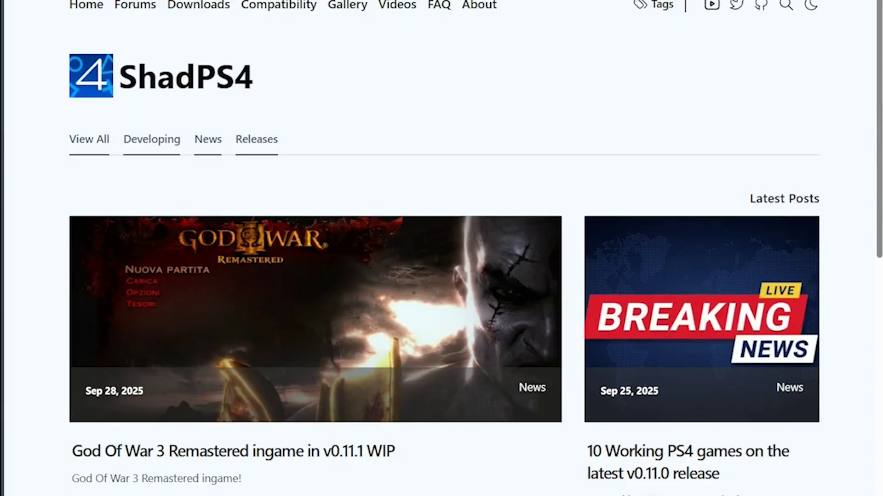
- Download the Windows Qt build shadps4-win64-qt-0.11.0.zip from the shadPS4 Downloads page
click(203, 11)
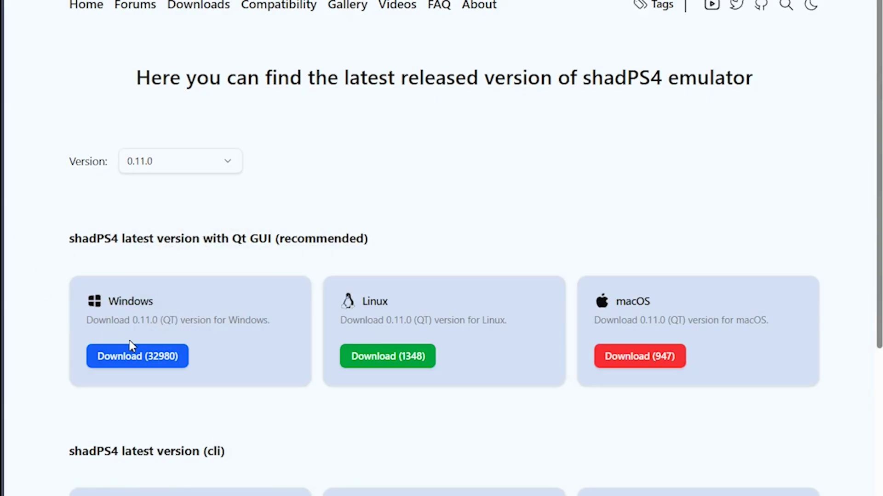
click(130, 363)
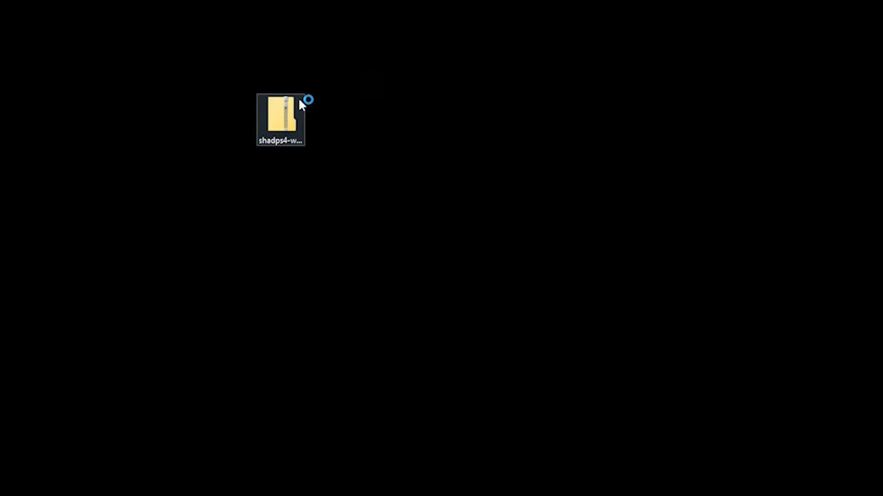
- Extract shadps4-win64-qt-0.11.0.zip with 7-Zip into a shadps4-win64-qt-0.11.0 folder
right_click(283, 108)
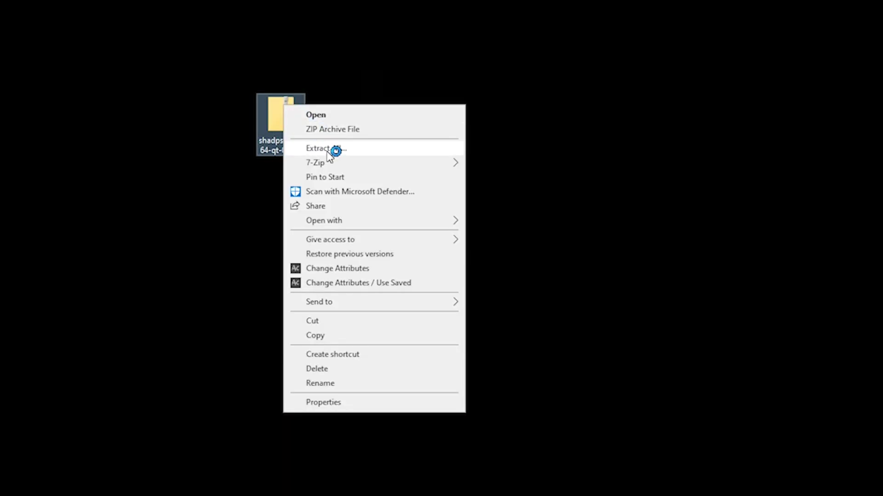
mouse_move(329, 169)
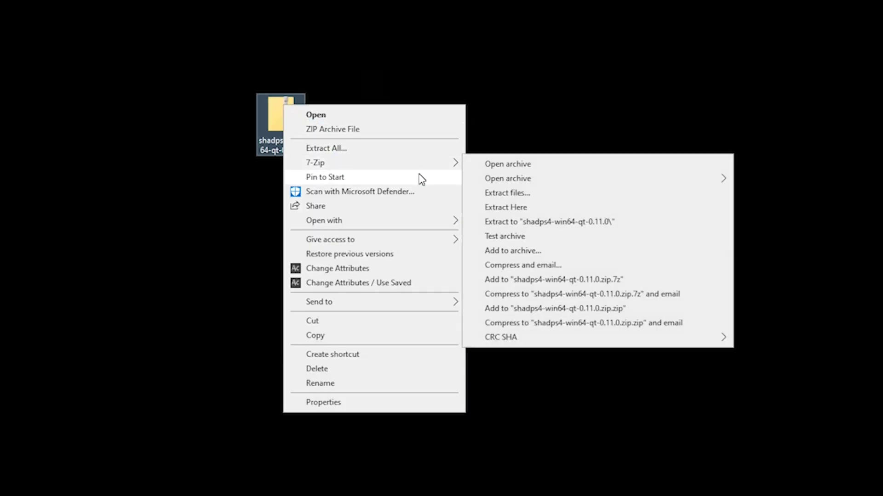
click(538, 222)
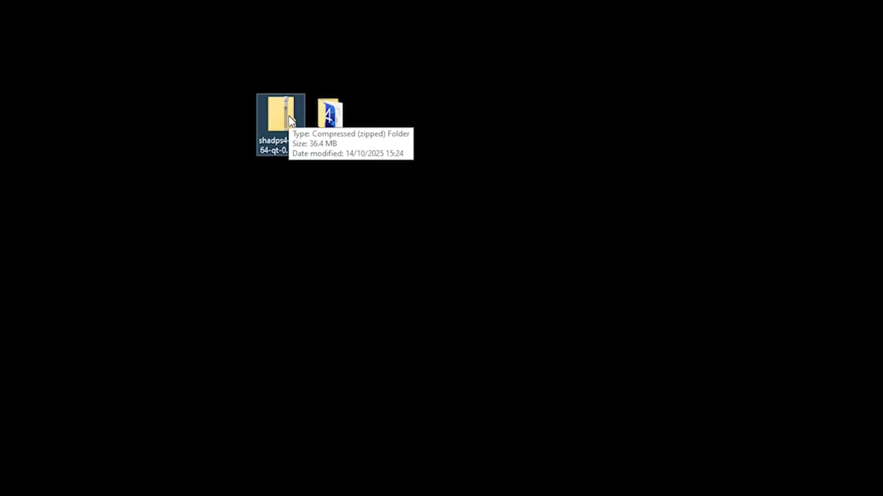
- Run shadPS4.exe from the extracted folder, getting past the unverified-app warning
click(327, 110)
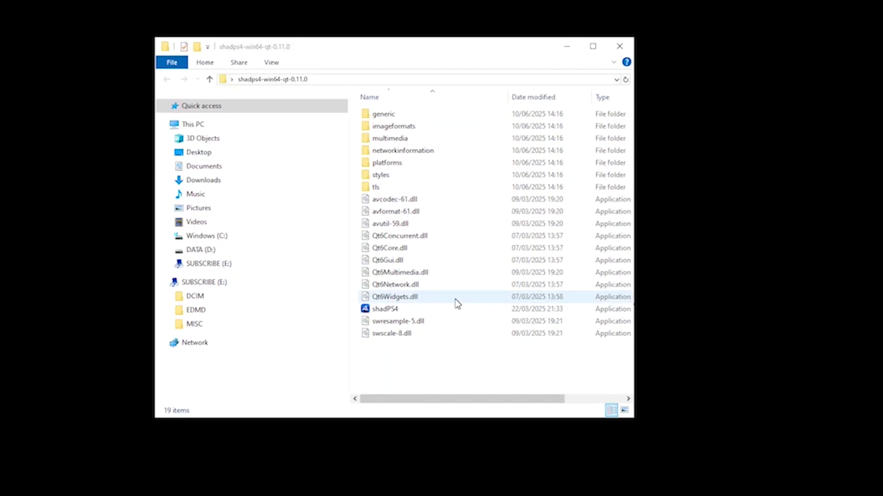
double_click(390, 313)
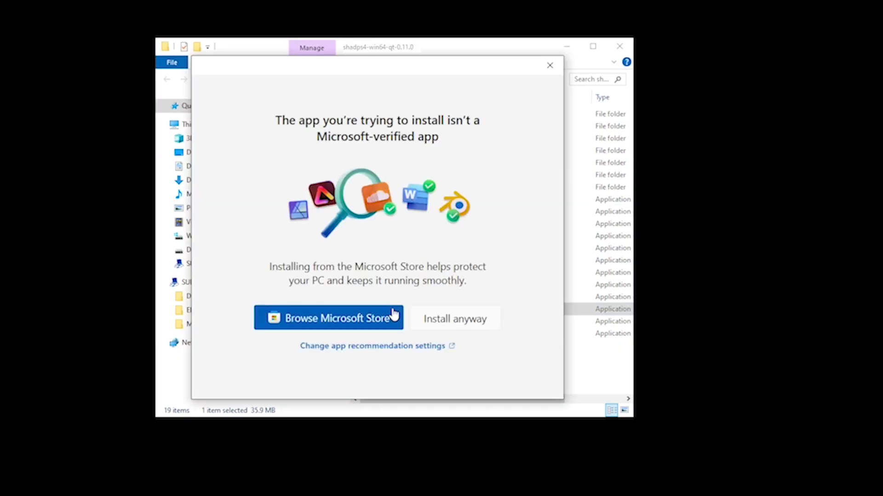
click(458, 317)
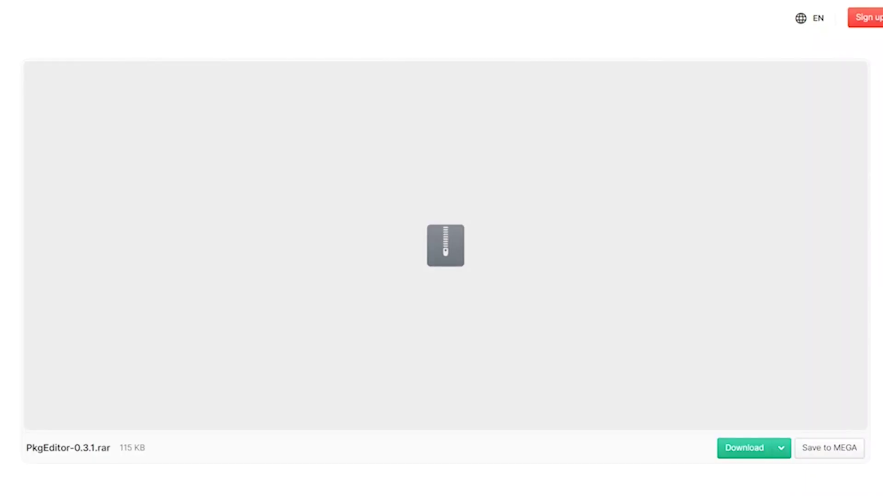
- Download PkgEditor-0.3.1.rar (115 KB) from the MEGA file page
click(753, 448)
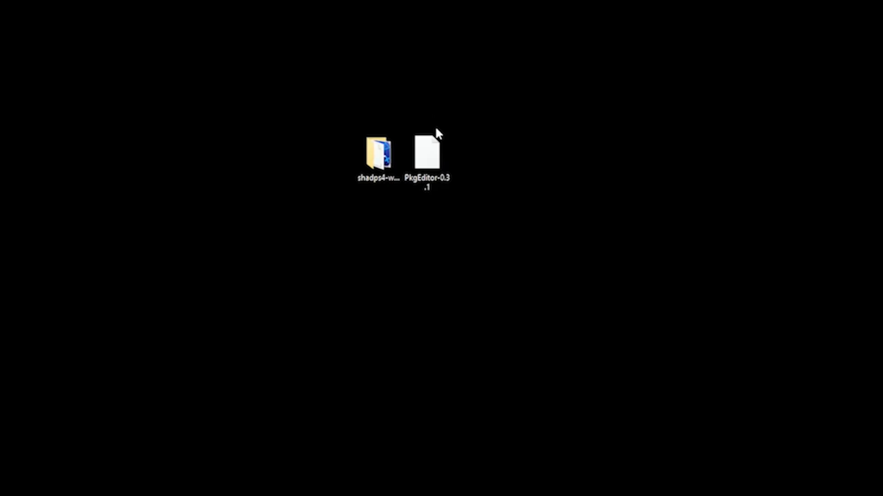
- Extract PkgEditor-0.3.1.rar into a PkgEditor-0.3.1 folder with 7-Zip, then delete the rar
right_click(431, 148)
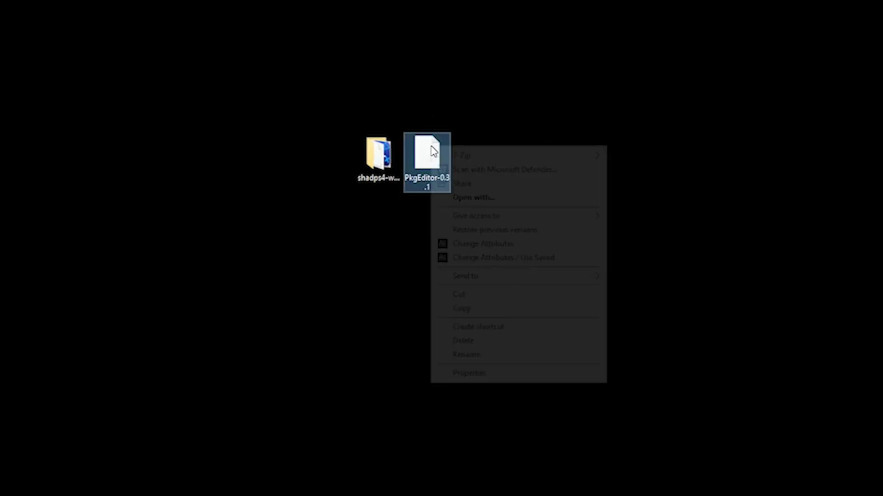
mouse_move(480, 158)
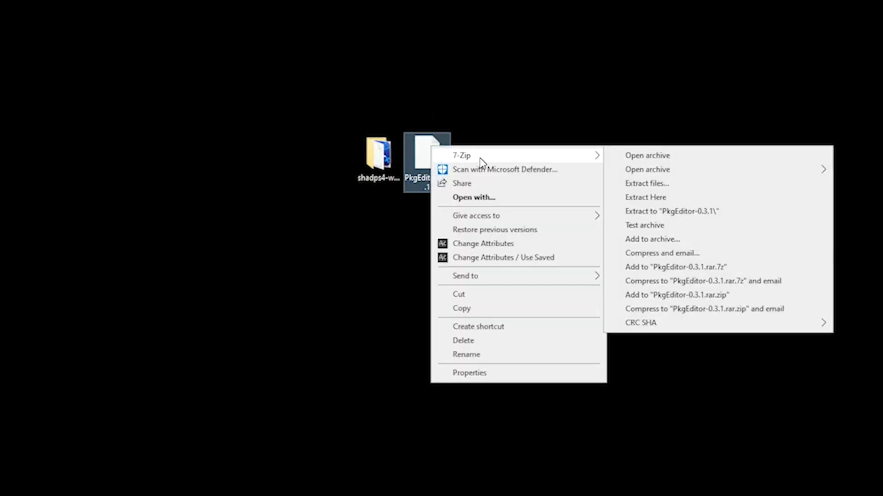
click(671, 214)
right_click(429, 156)
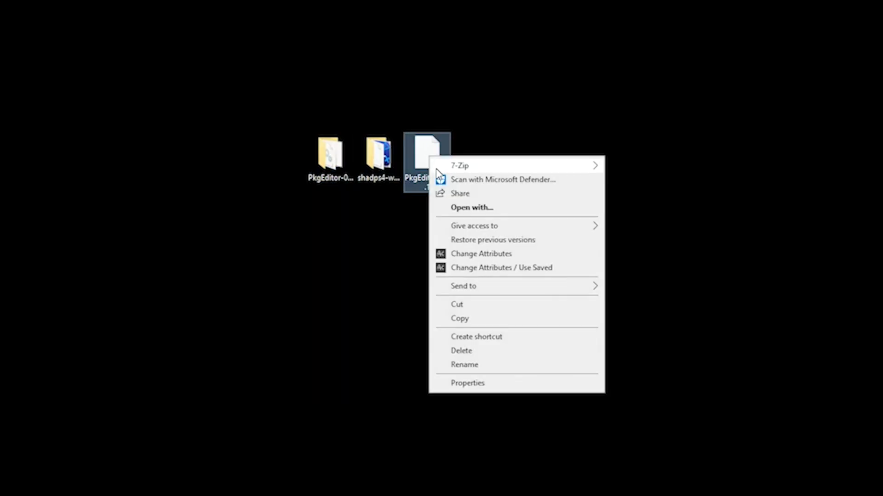
click(471, 352)
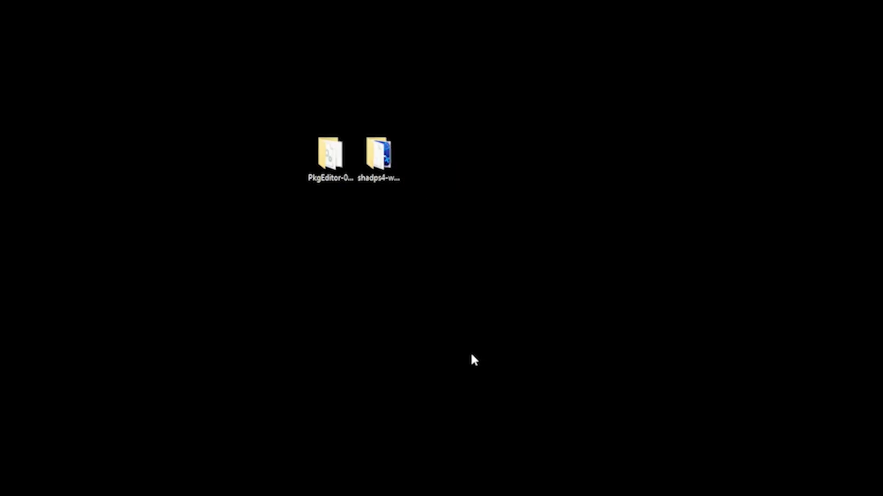
- Create a new folder named Bloodborne inside shadps4-win64-qt-0.11.0
double_click(385, 166)
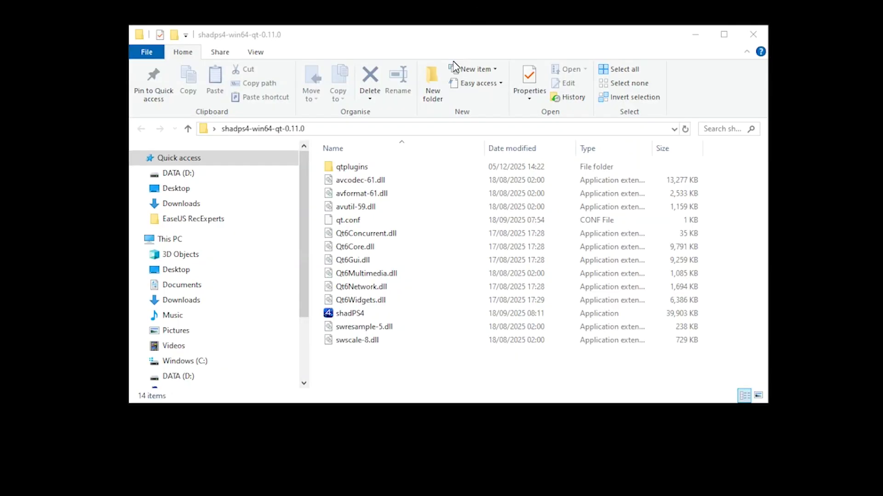
click(433, 83)
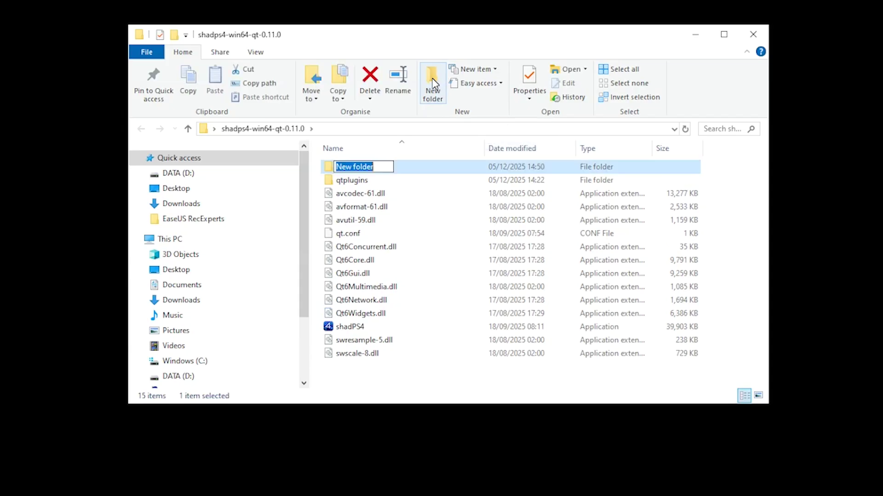
text(Bloodborne)
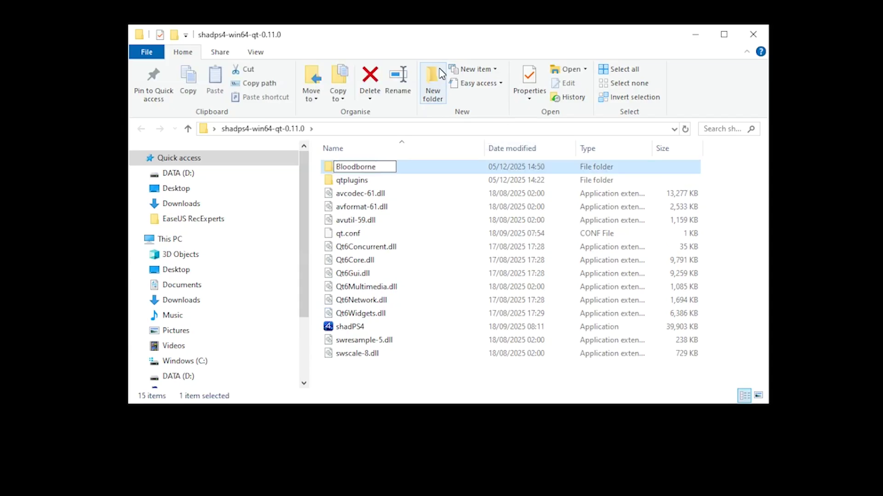
click(480, 9)
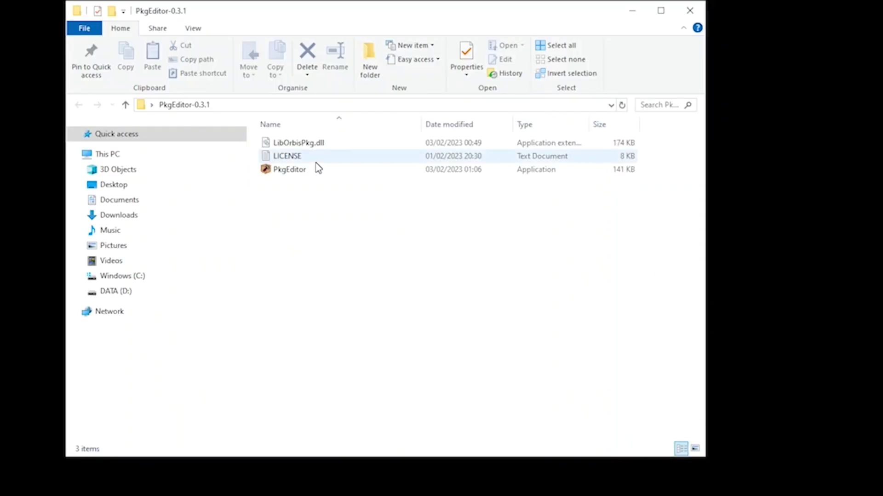
- Launch PkgEditor.exe, allowing it through SmartScreen with More info and Run anyway
double_click(305, 175)
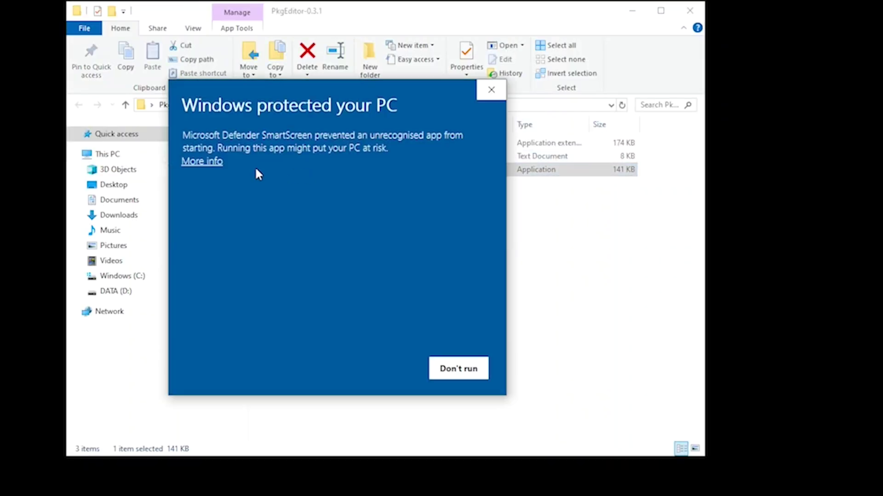
click(210, 161)
click(367, 372)
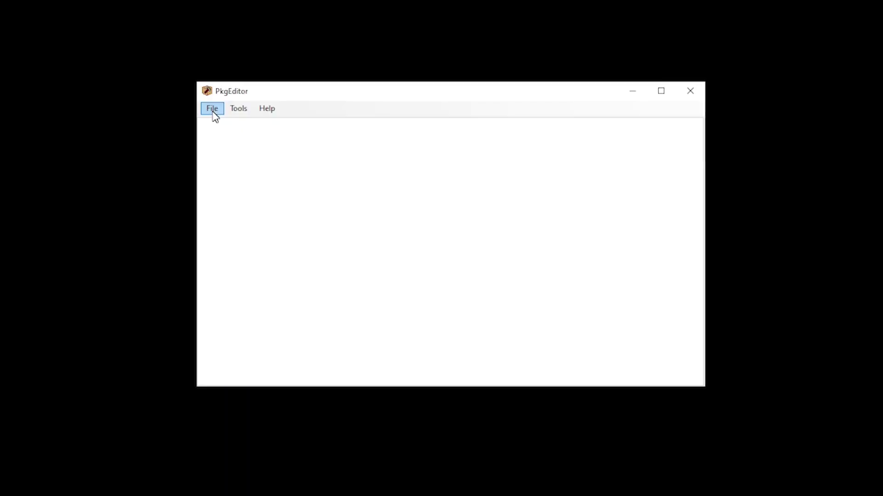
- Open the Bloodborne Complete Edition PKG from DATA (D:) in PkgEditor
click(213, 115)
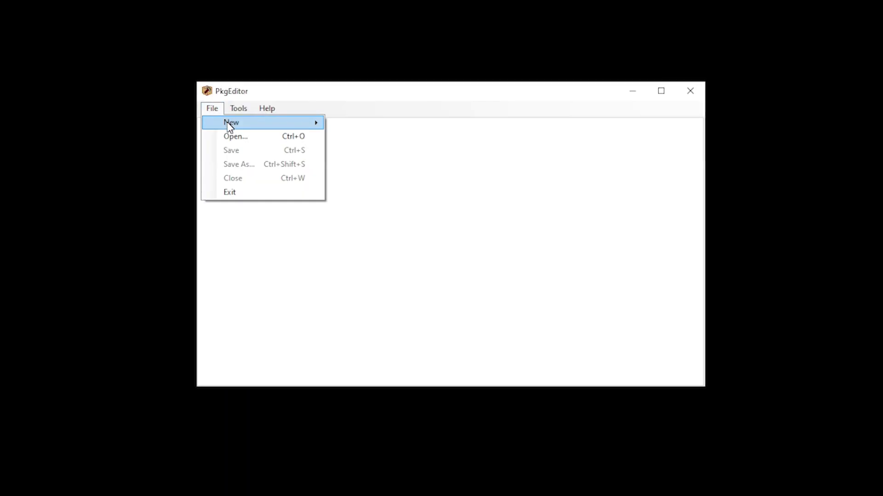
click(233, 137)
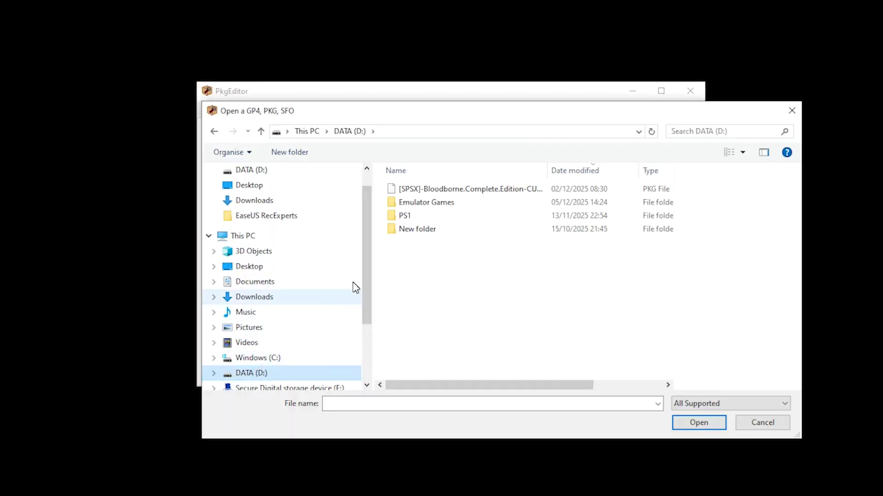
click(486, 189)
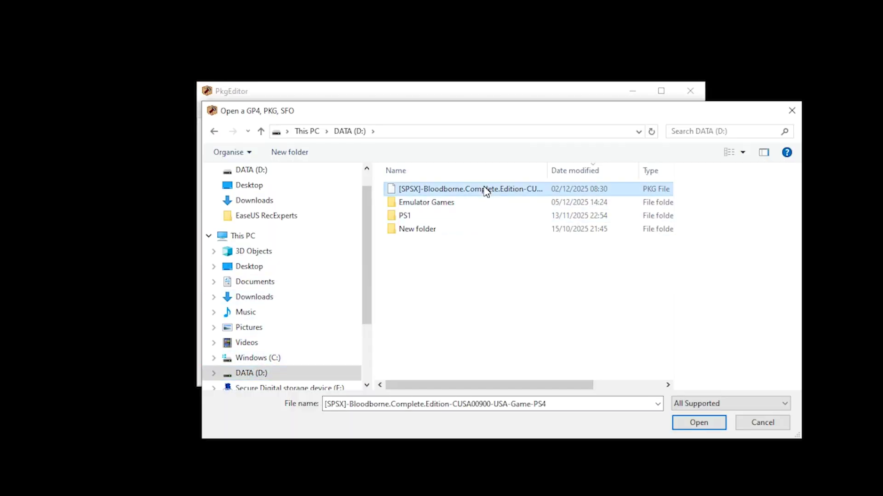
click(680, 428)
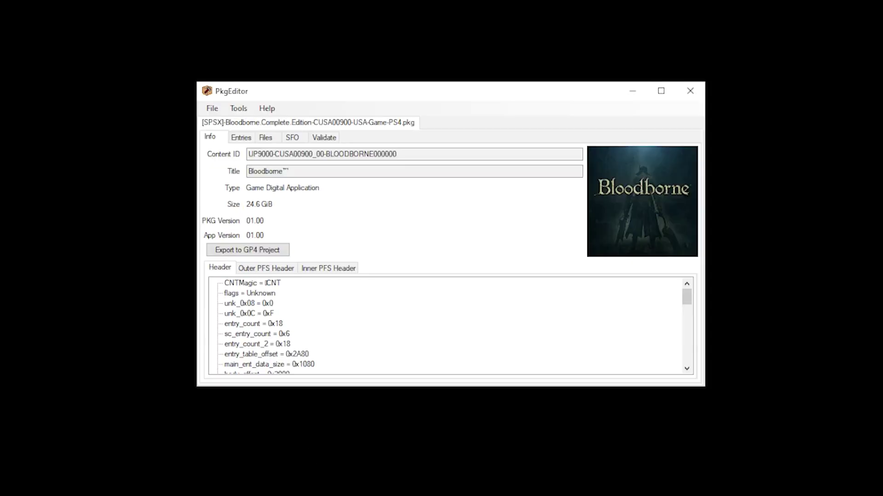
- Export the Bloodborne PKG as a GP4 project into the shadPS4 Bloodborne folder, then close PkgEditor
click(276, 253)
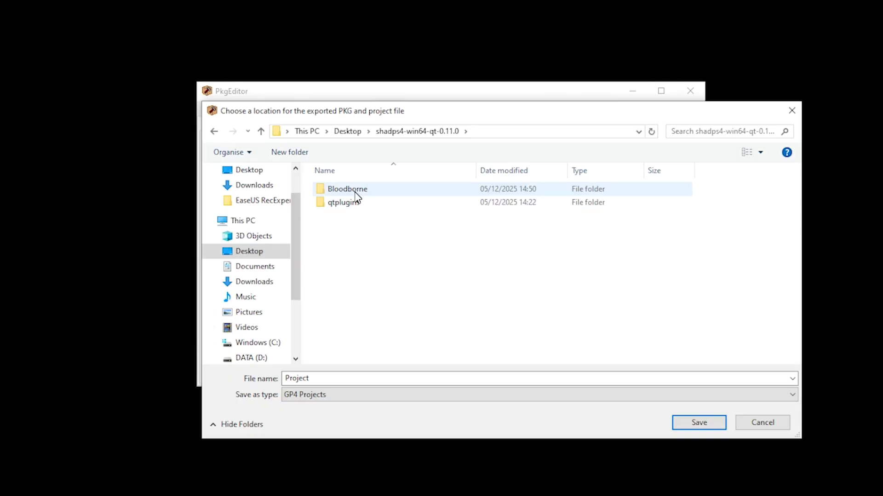
double_click(355, 192)
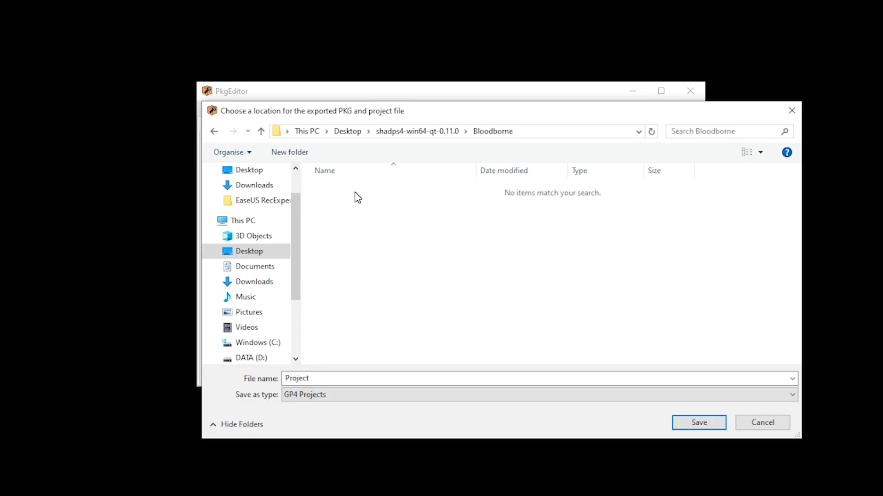
click(699, 423)
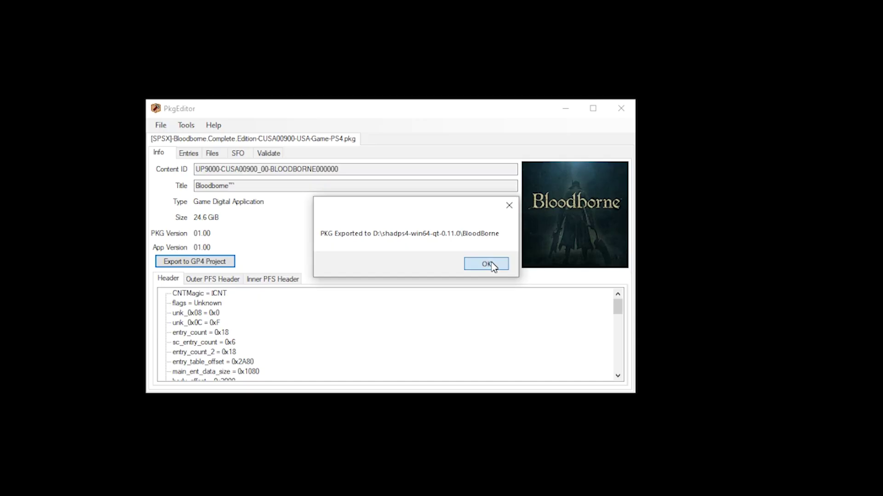
click(491, 264)
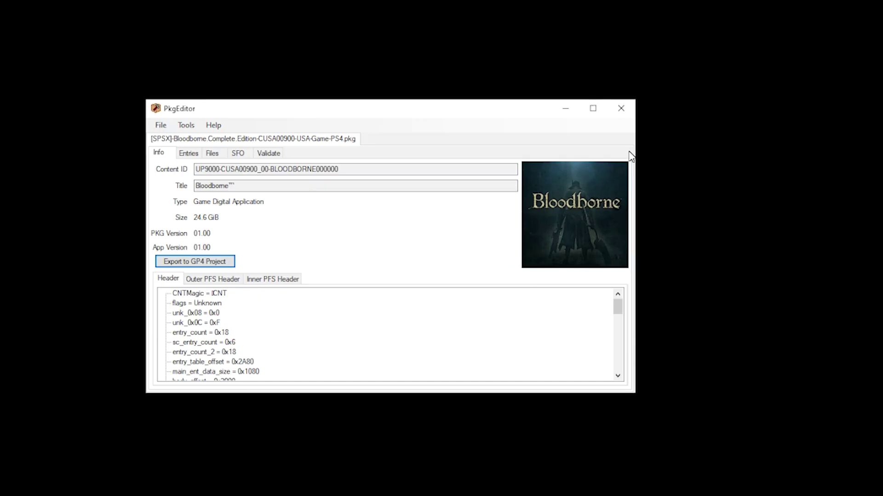
click(617, 109)
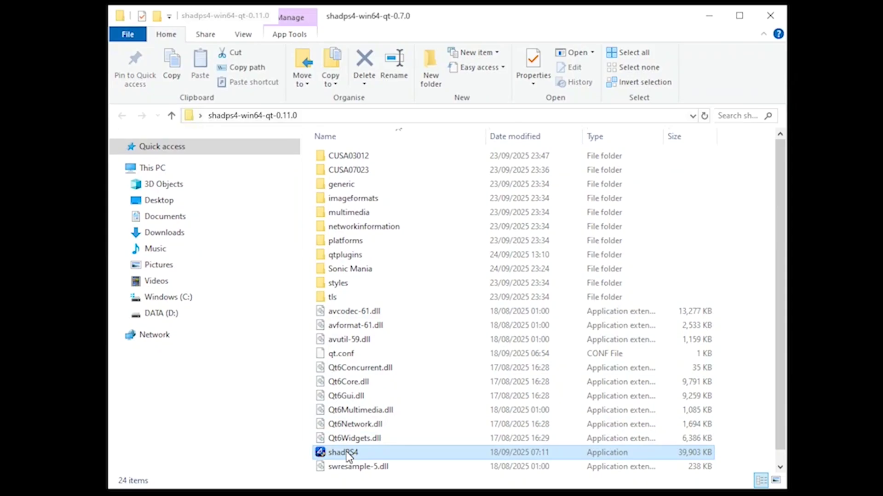
- Start shadPS4 and boot Bloodborne via File > Boot Game using eboot in the BloodBorne folder
double_click(345, 453)
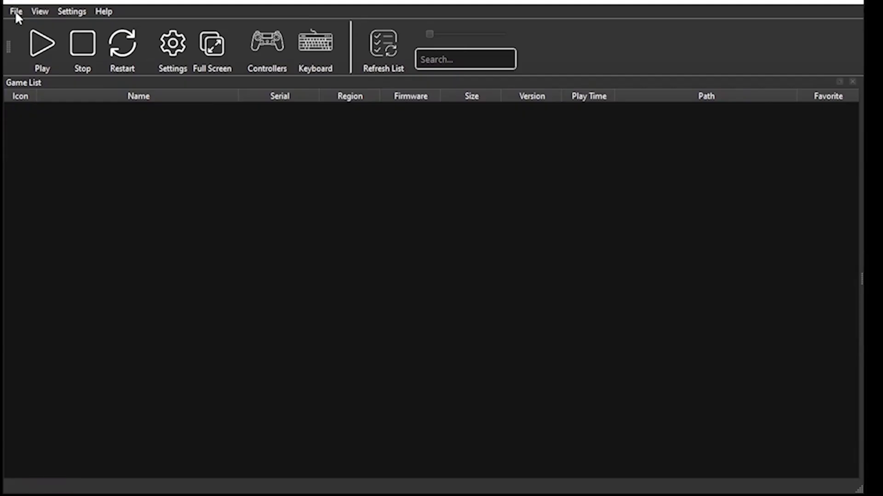
click(15, 10)
click(35, 25)
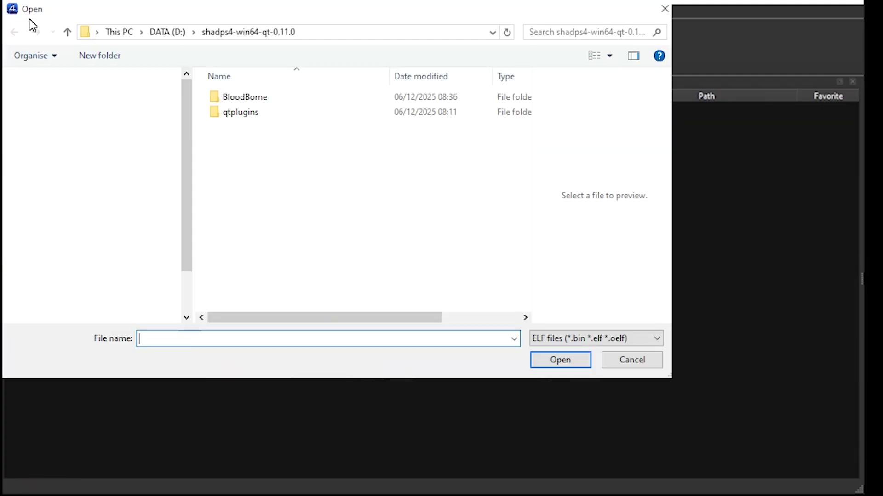
double_click(235, 94)
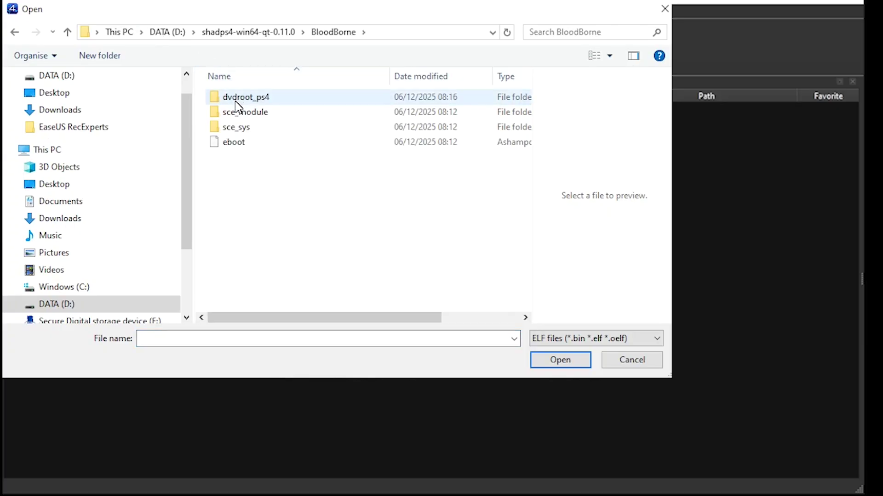
double_click(234, 142)
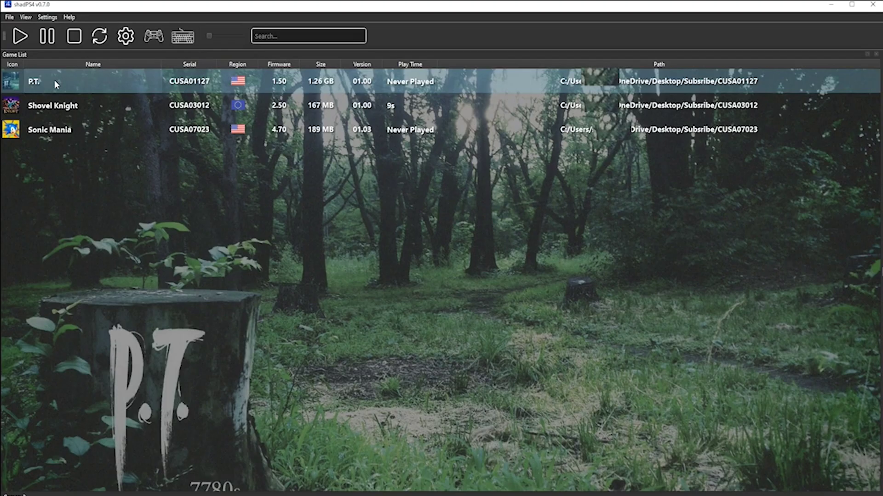
- In the Graphics settings, choose Intel(R) UHD Graphics 630, keep Windowed display mode, and save
click(51, 18)
click(56, 28)
click(295, 85)
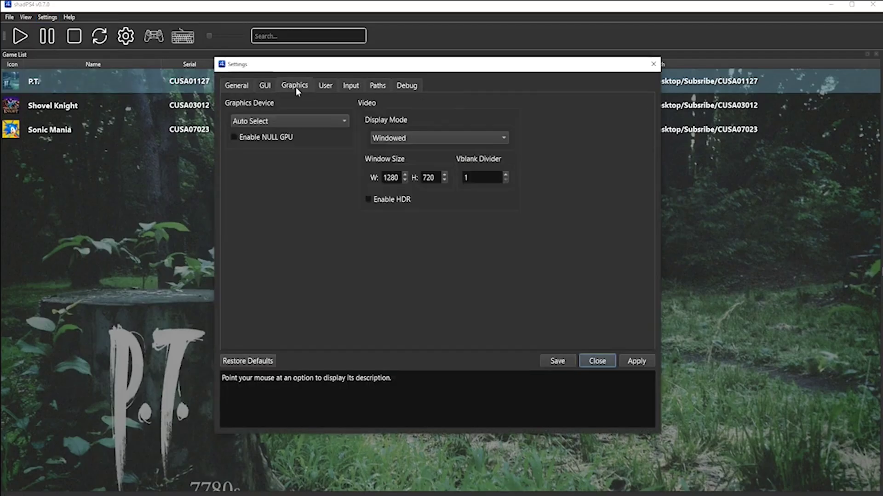
click(342, 124)
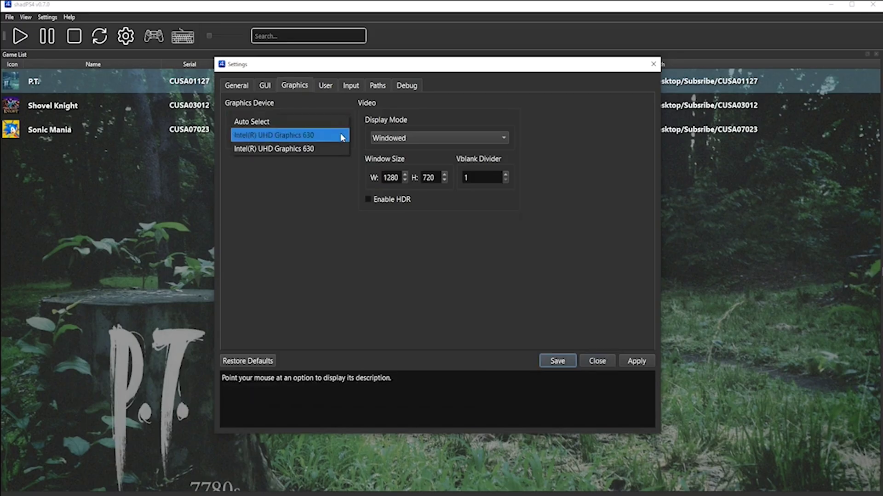
click(342, 135)
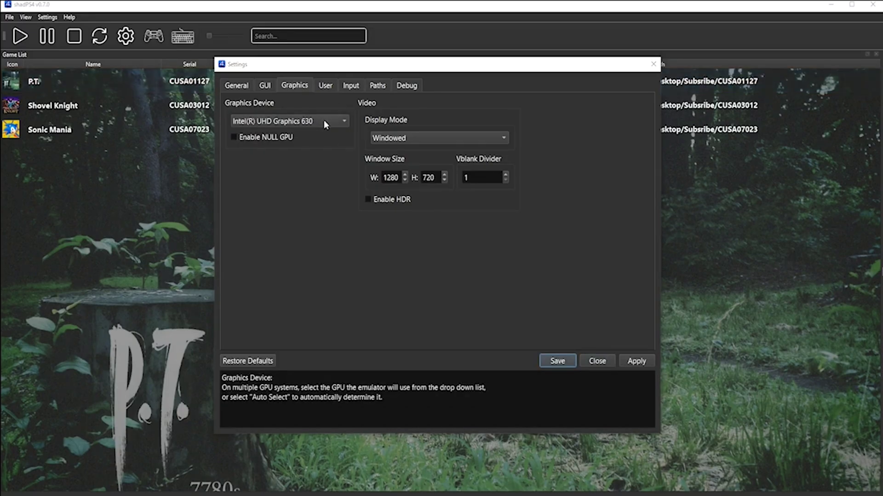
click(400, 140)
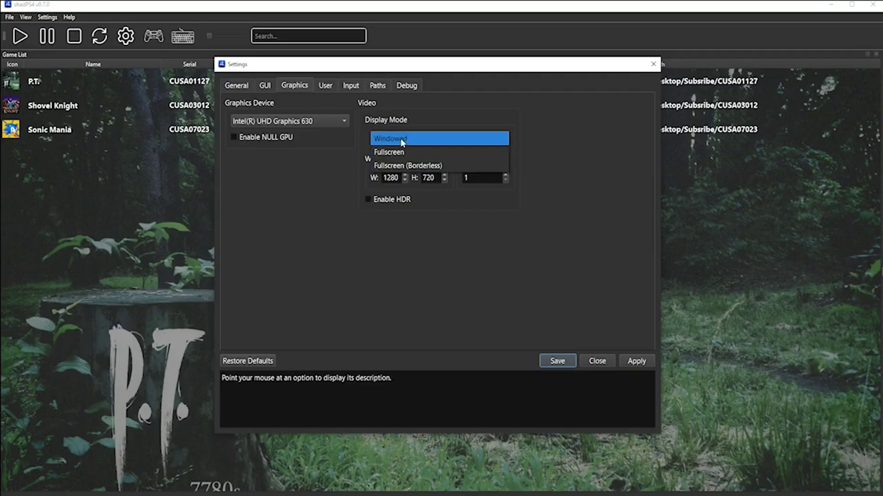
click(403, 141)
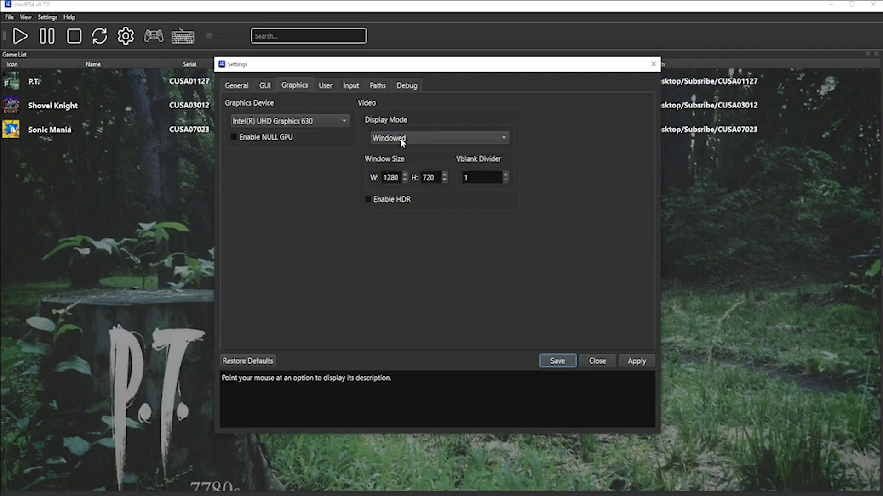
click(566, 361)
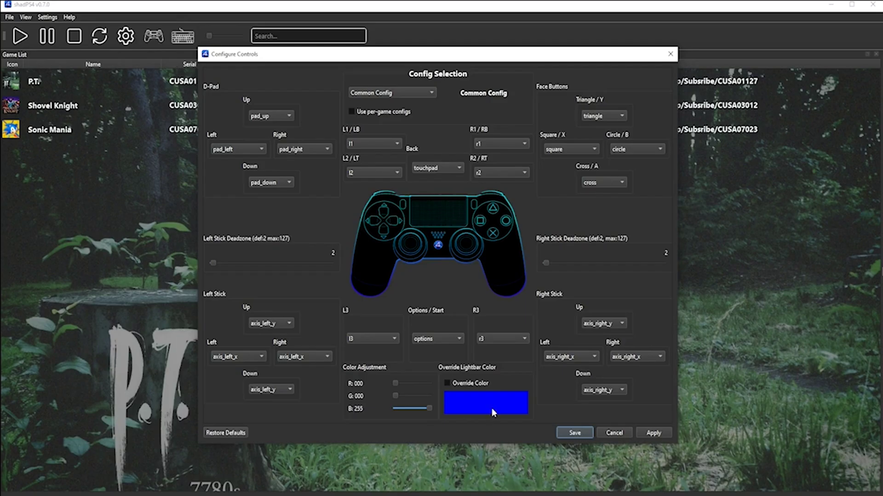
- Save the default Common Config controller mappings and launch Sonic Mania from the game list
click(567, 433)
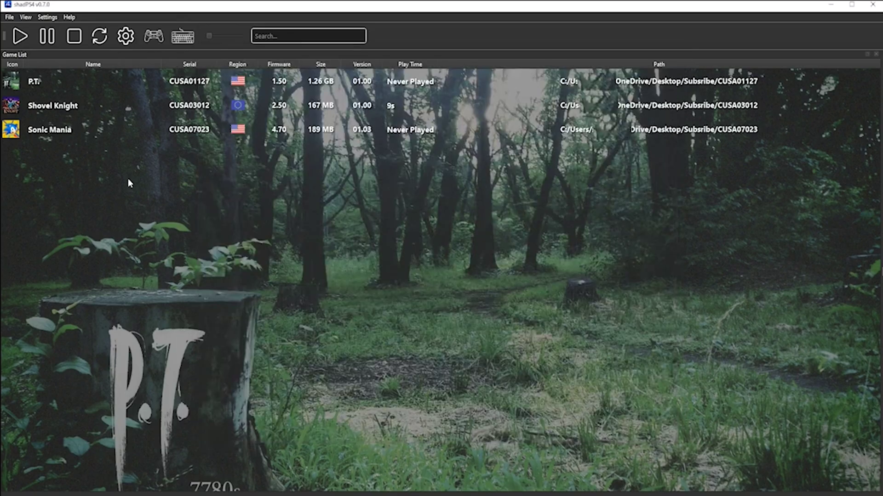
double_click(64, 134)
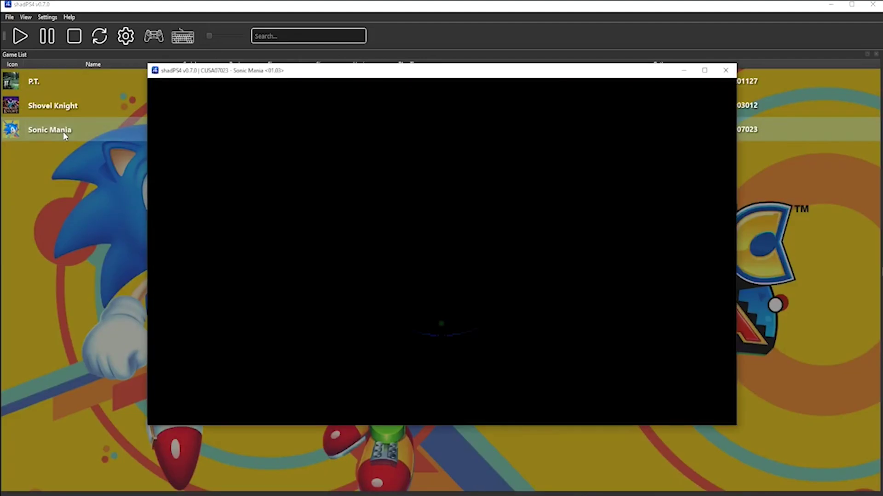